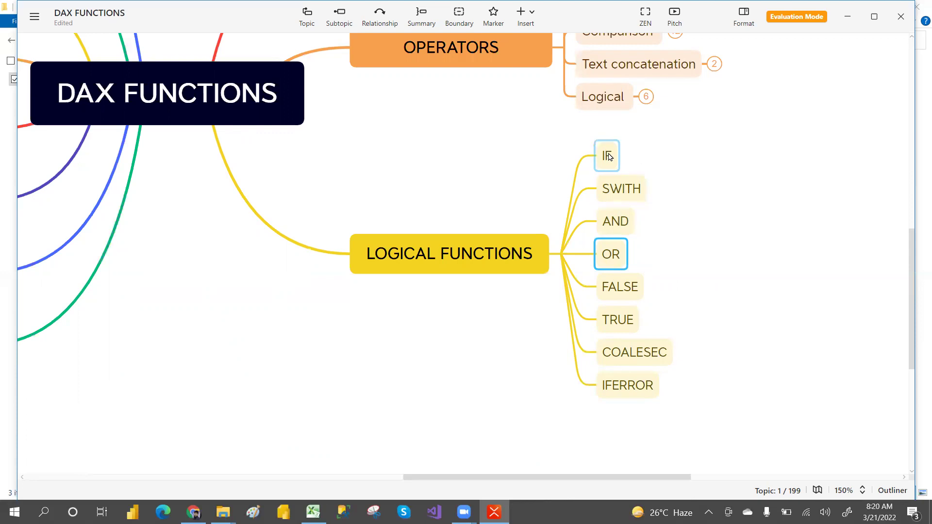
Collapse the LOGICAL FUNCTIONS branch and clear the topic selection
{"action": "left_click", "coordinate": [564, 258]}
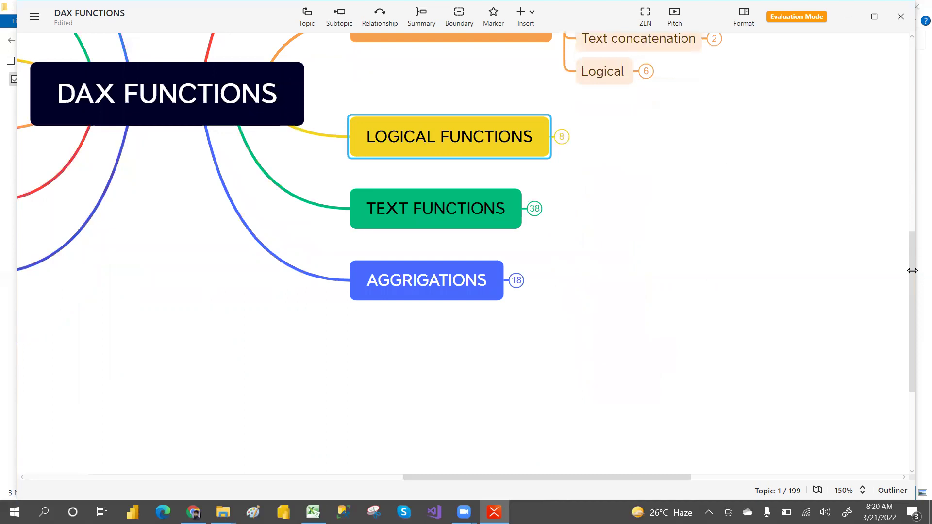
{"action": "left_click_drag", "start_coordinate": [913, 271], "coordinate": [907, 213]}
{"action": "left_click_drag", "start_coordinate": [906, 264], "coordinate": [907, 228]}
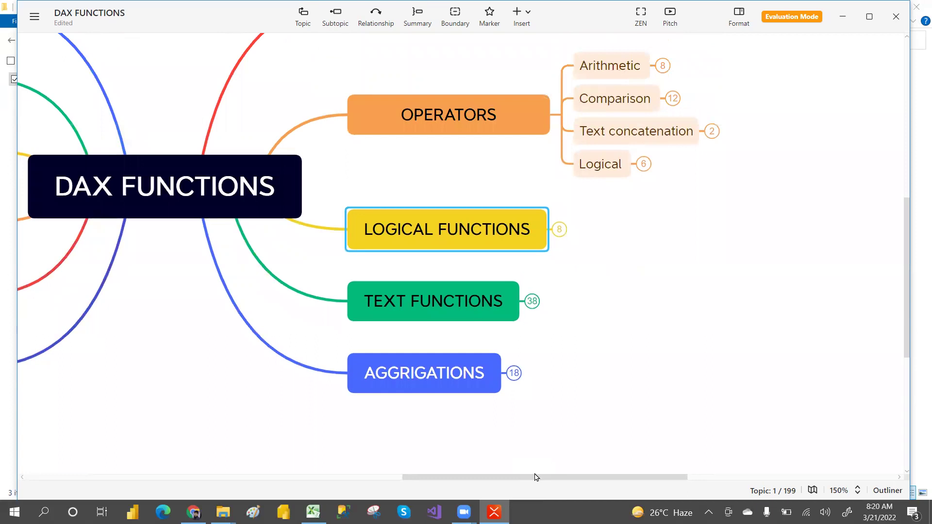
{"action": "scroll", "coordinate": [485, 471], "scroll_direction": "down", "scroll_amount": 3}
{"action": "left_click", "coordinate": [499, 460]}
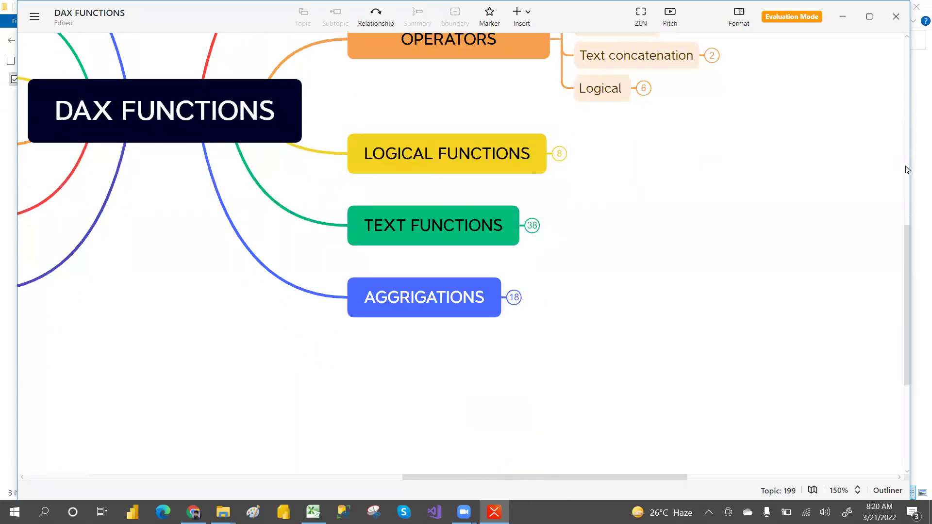
Collapse the OPERATORS branch and shift the map right to reveal the left-side branches
{"action": "scroll", "coordinate": [668, 153], "scroll_direction": "up", "scroll_amount": 4}
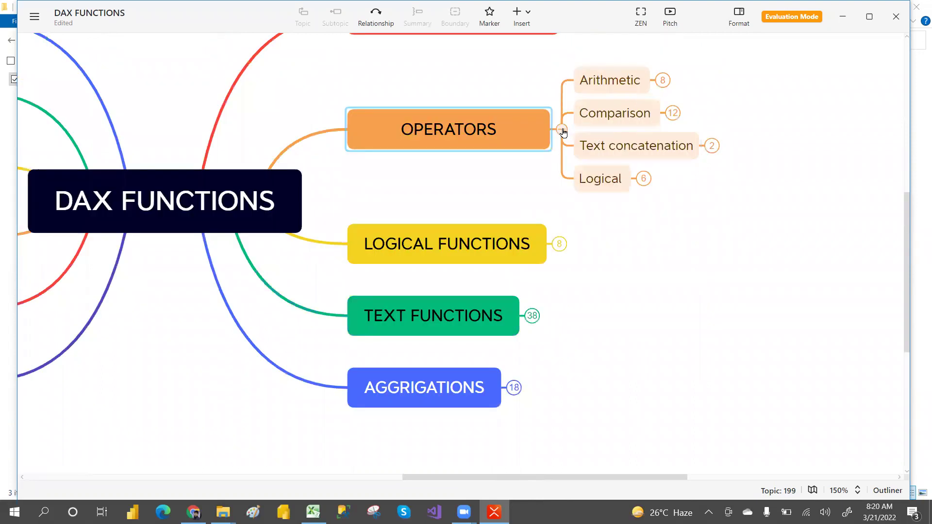
{"action": "left_click", "coordinate": [563, 131]}
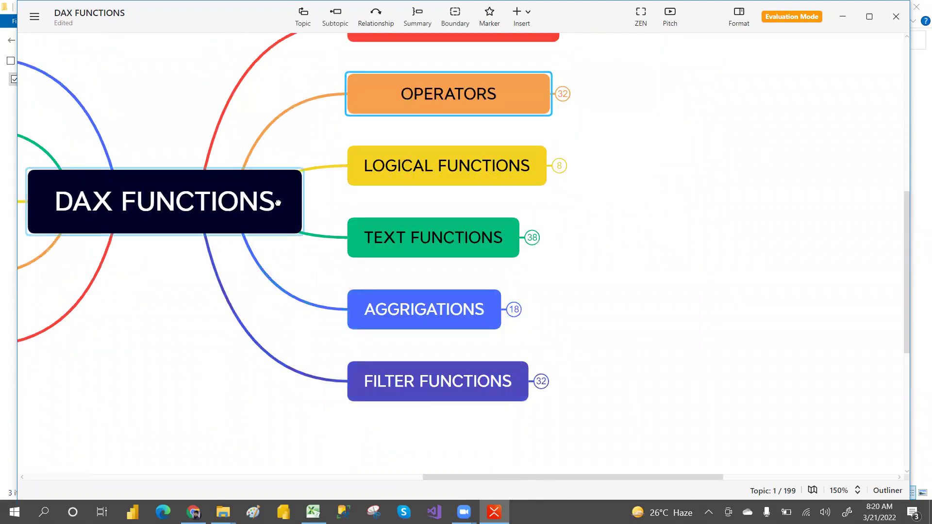
{"action": "left_click_drag", "start_coordinate": [278, 202], "coordinate": [529, 231]}
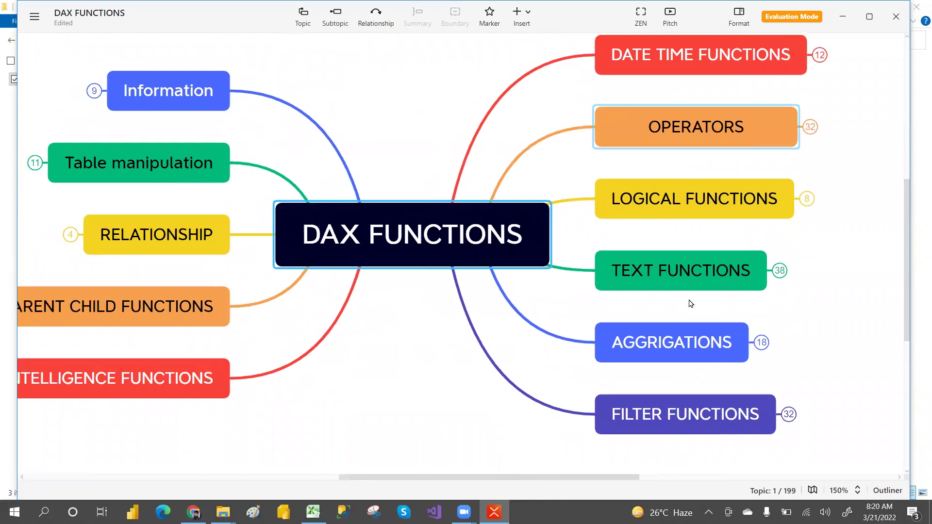
{"action": "left_click", "coordinate": [763, 343]}
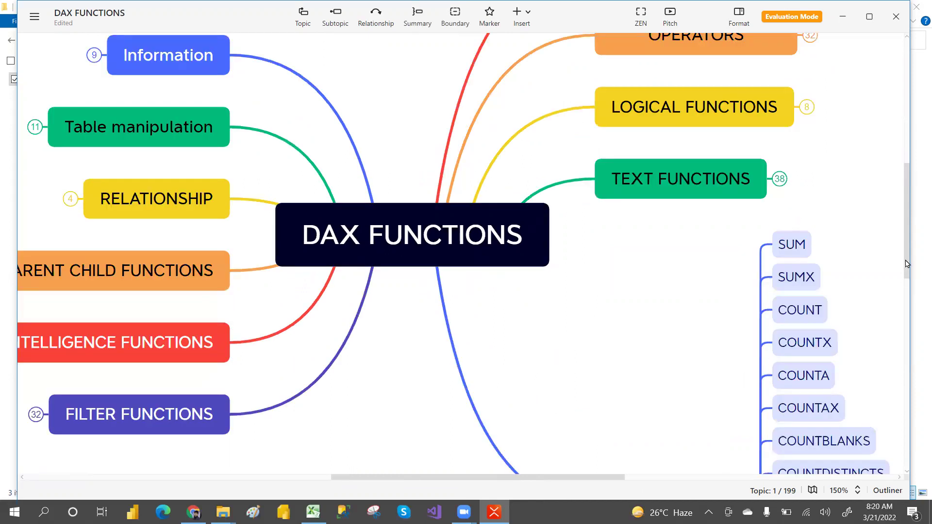
{"action": "left_click_drag", "start_coordinate": [908, 266], "coordinate": [919, 370]}
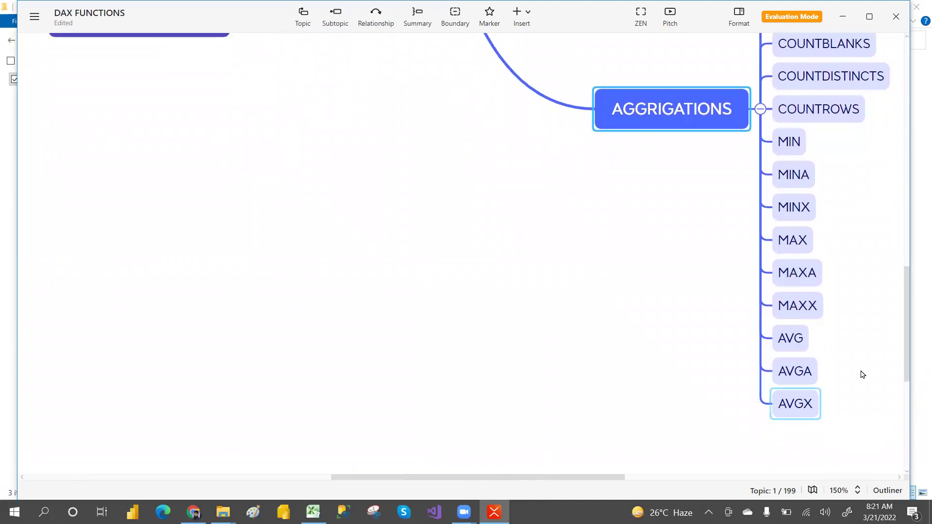
{"action": "left_click", "coordinate": [760, 109]}
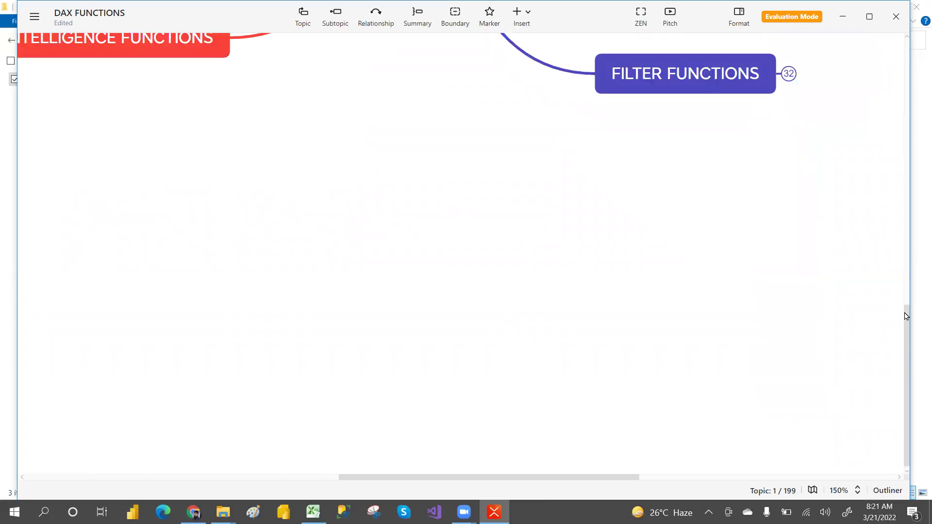
{"action": "left_click_drag", "start_coordinate": [907, 314], "coordinate": [899, 218]}
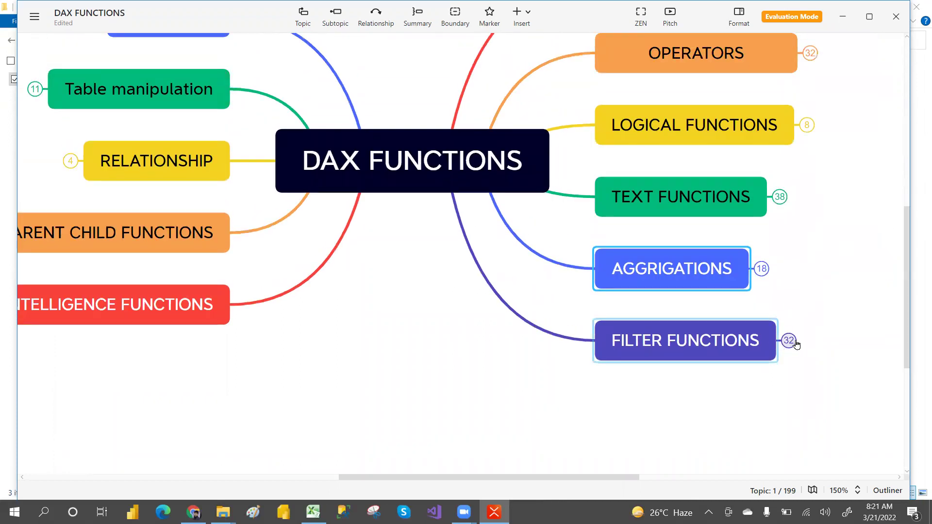
Expand the FILTER FUNCTIONS branch to list its subtopics
{"action": "left_click", "coordinate": [796, 343]}
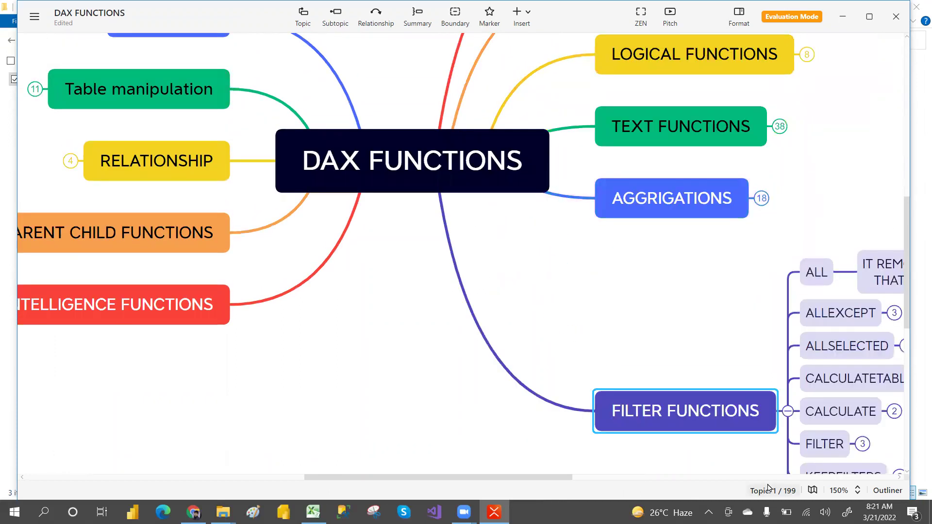
{"action": "left_click_drag", "start_coordinate": [566, 481], "coordinate": [643, 481]}
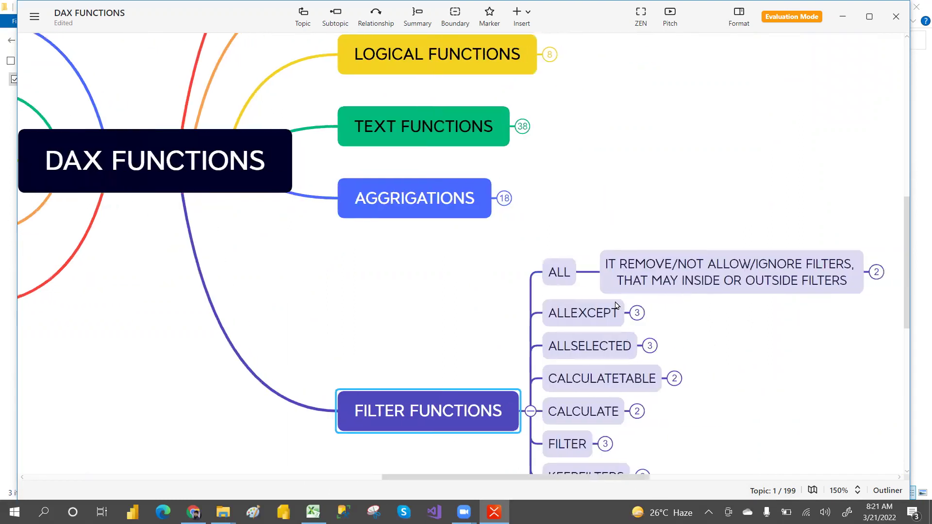
{"action": "left_click", "coordinate": [589, 272]}
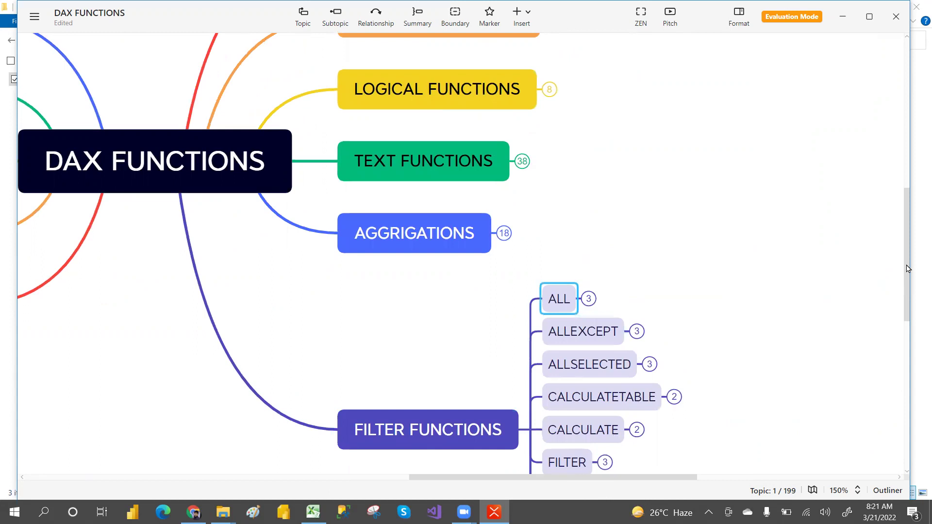
{"action": "left_click_drag", "start_coordinate": [908, 268], "coordinate": [908, 317]}
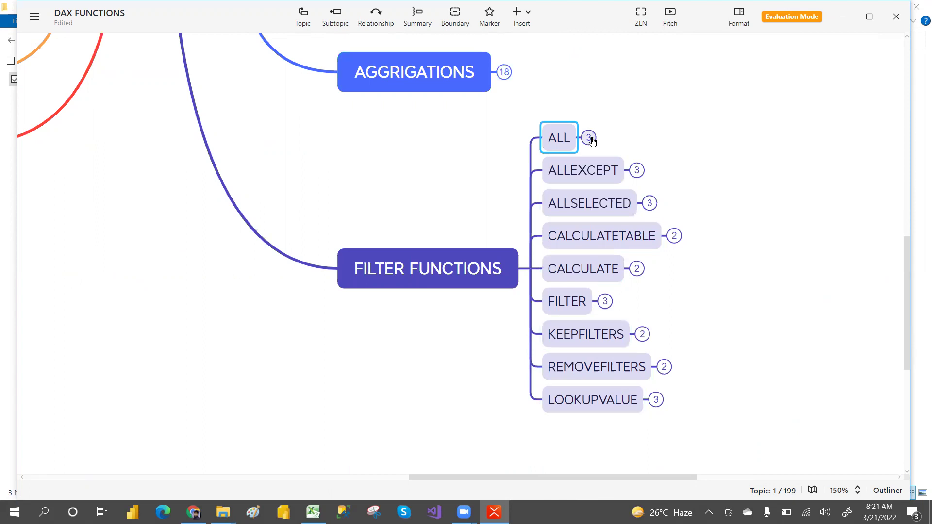
Expand ALL to show its description and the CALCULATE(EXPRESSION,ALL(TABLENAME OR COLUMNNAME)) syntax
{"action": "left_click", "coordinate": [589, 138]}
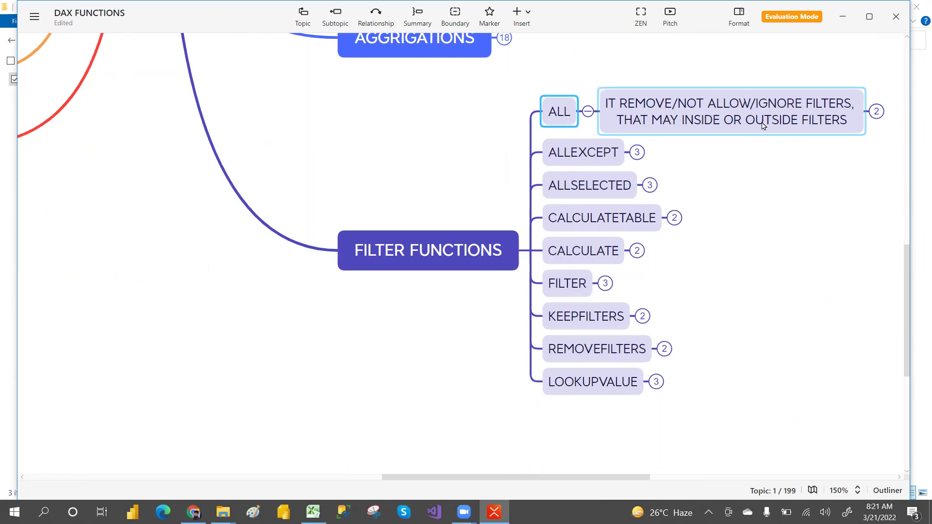
{"action": "left_click", "coordinate": [876, 113]}
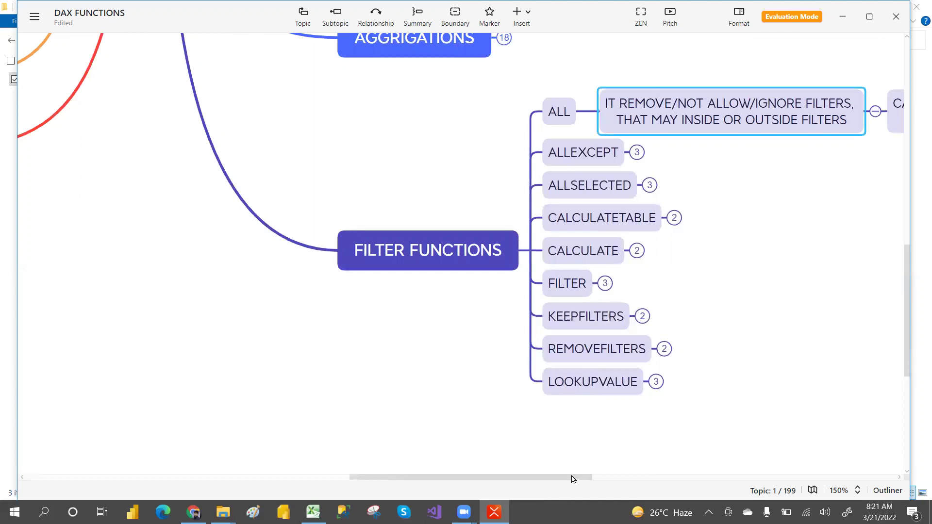
{"action": "left_click_drag", "start_coordinate": [574, 479], "coordinate": [692, 478]}
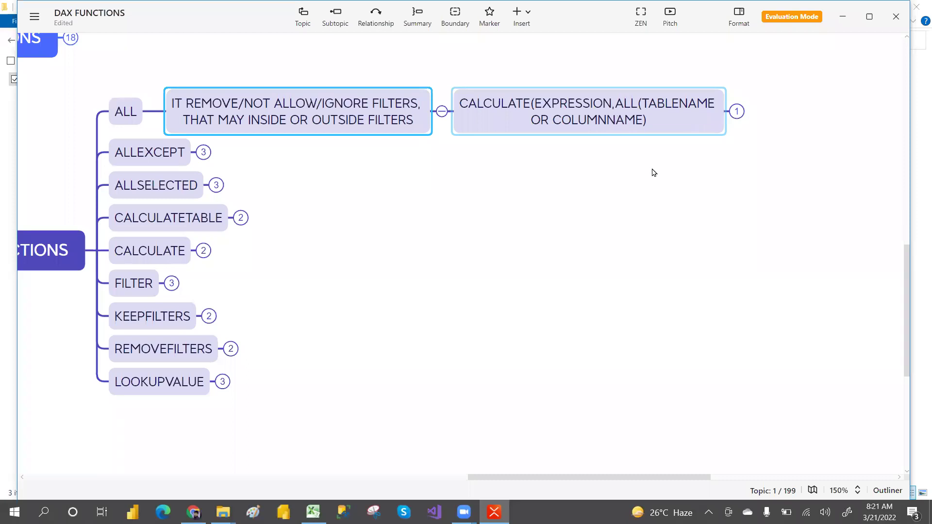
Expand the CALCULATE syntax topic to read the note TO CALCULATE % WE WILL GO FOR ALL
{"action": "left_click", "coordinate": [737, 112]}
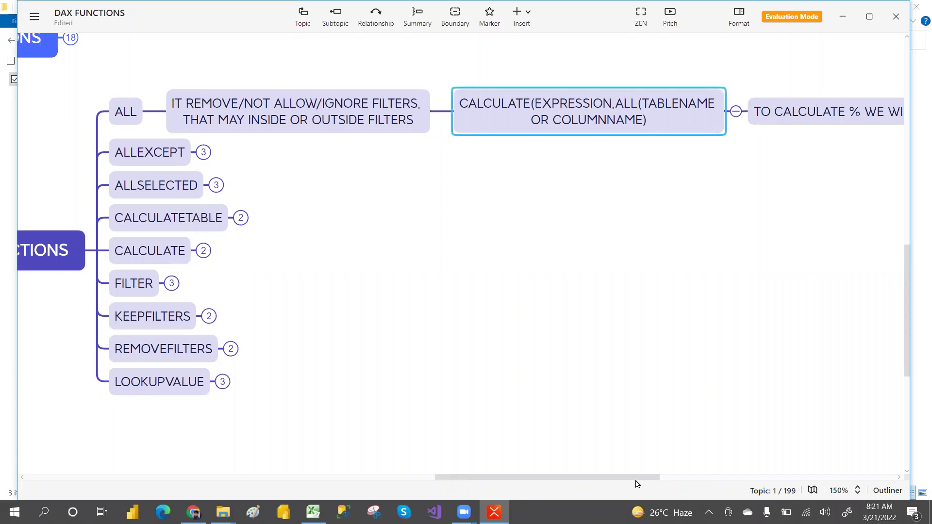
{"action": "left_click_drag", "start_coordinate": [638, 477], "coordinate": [695, 477]}
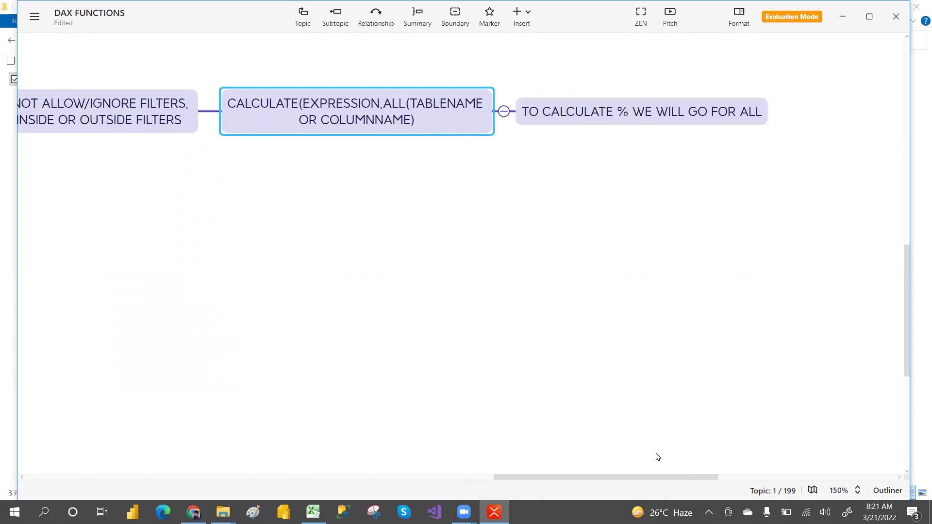
{"action": "left_click_drag", "start_coordinate": [646, 472], "coordinate": [433, 459]}
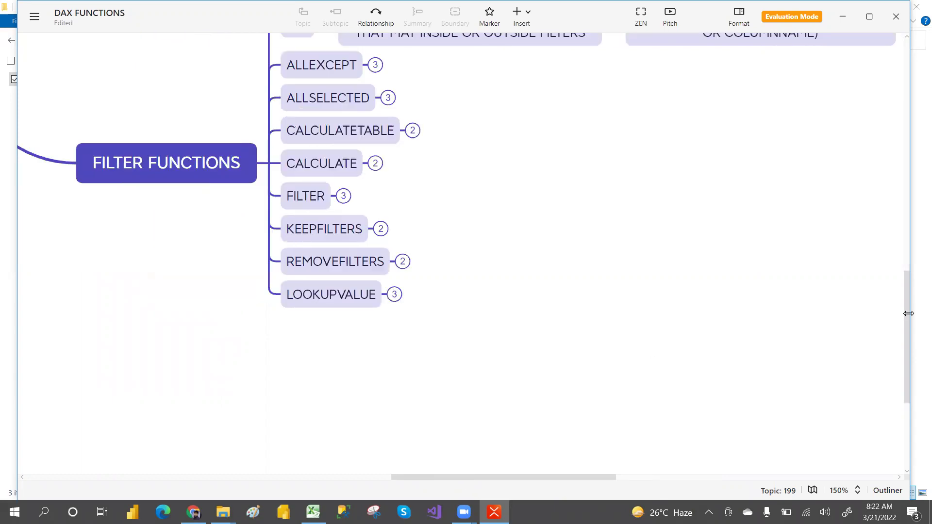
{"action": "scroll", "coordinate": [906, 329], "scroll_direction": "up", "scroll_amount": 3}
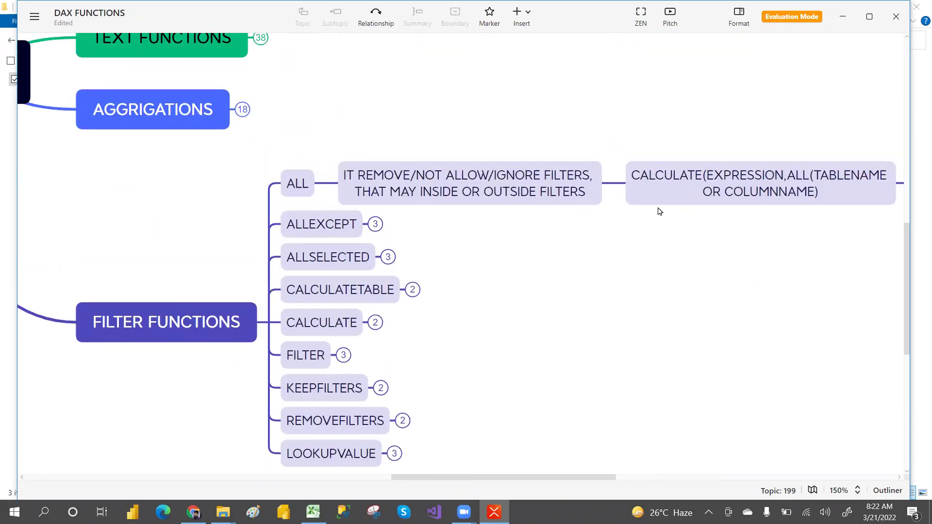
Fold the CALCULATE syntax and ALL's description away, collapsing ALL
{"action": "left_click", "coordinate": [613, 183]}
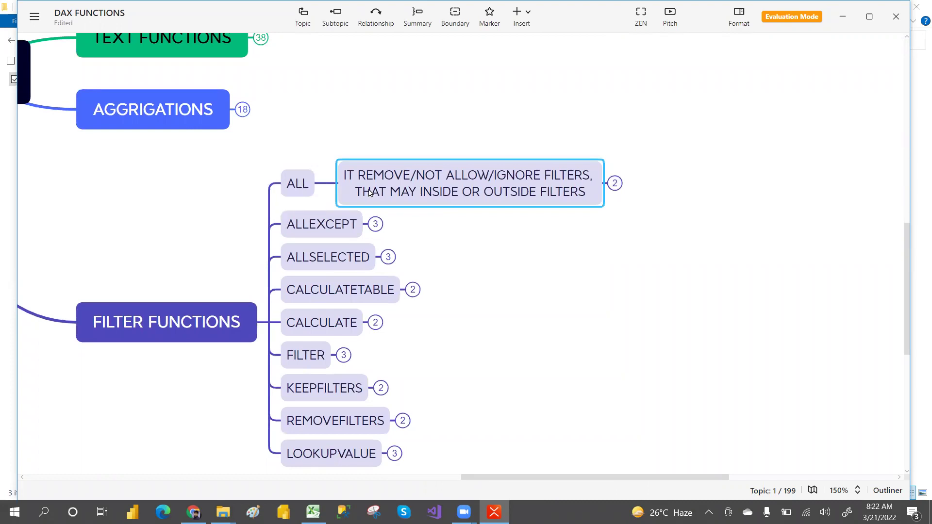
{"action": "left_click", "coordinate": [325, 187]}
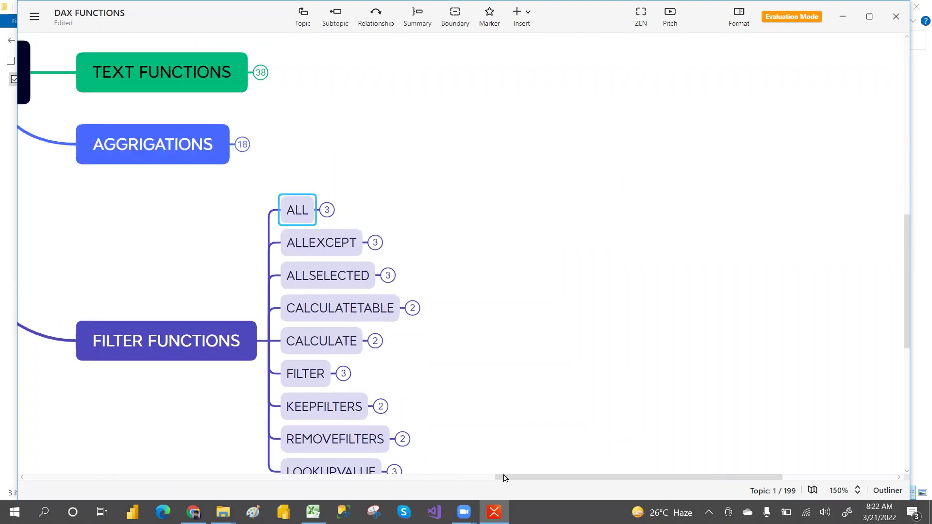
{"action": "left_click_drag", "start_coordinate": [505, 480], "coordinate": [408, 490]}
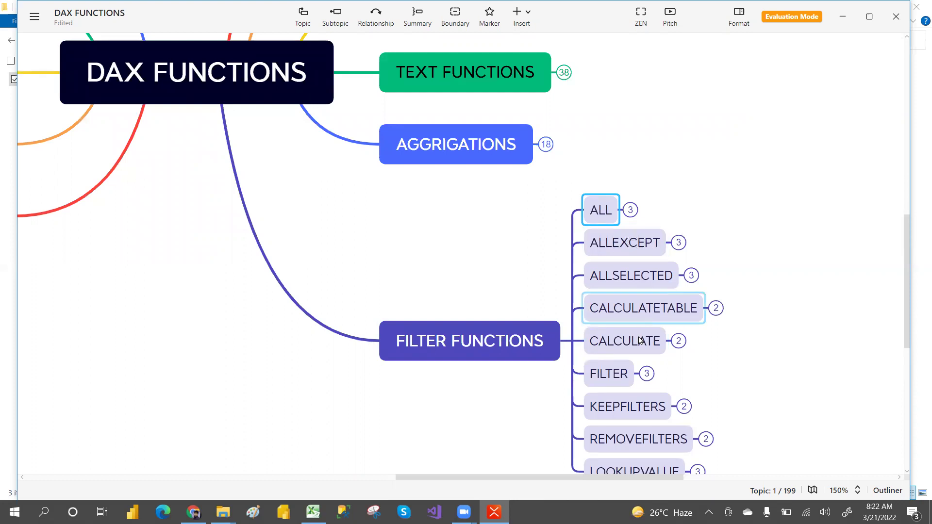
Expand ALLEXCEPT to reveal IT WILL KEEP THE FILTER ON SPECIFIC COLUMNS
{"action": "left_click", "coordinate": [679, 243]}
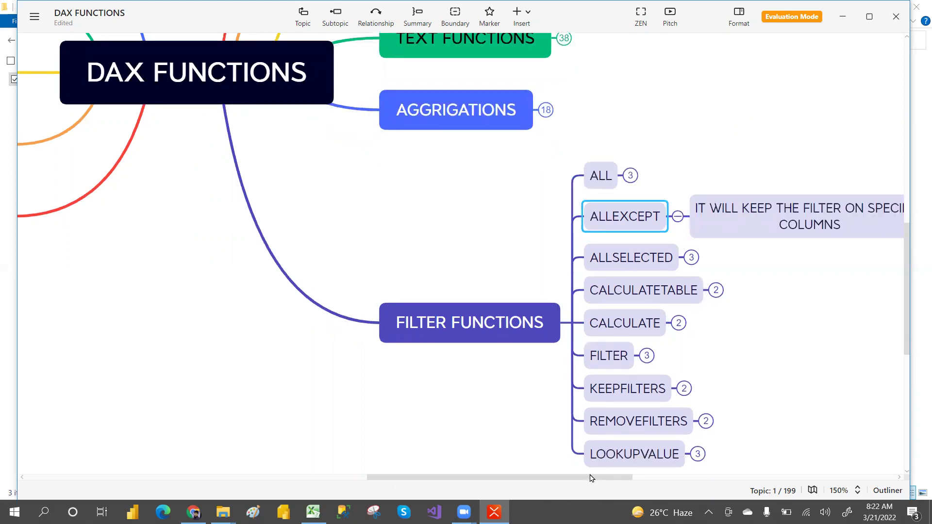
{"action": "left_click_drag", "start_coordinate": [597, 480], "coordinate": [667, 480]}
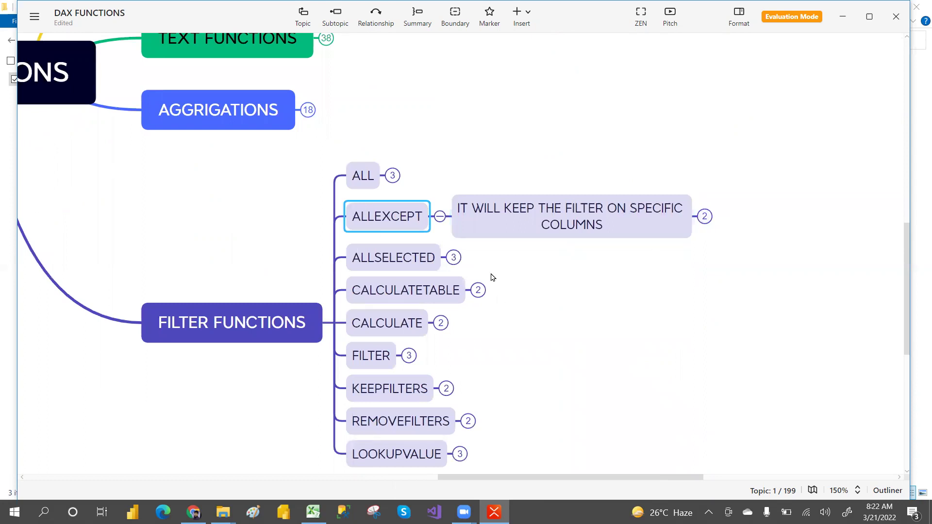
Collapse ALLEXCEPT, then FILTER FUNCTIONS, and scroll the full map into view
{"action": "left_click", "coordinate": [441, 216]}
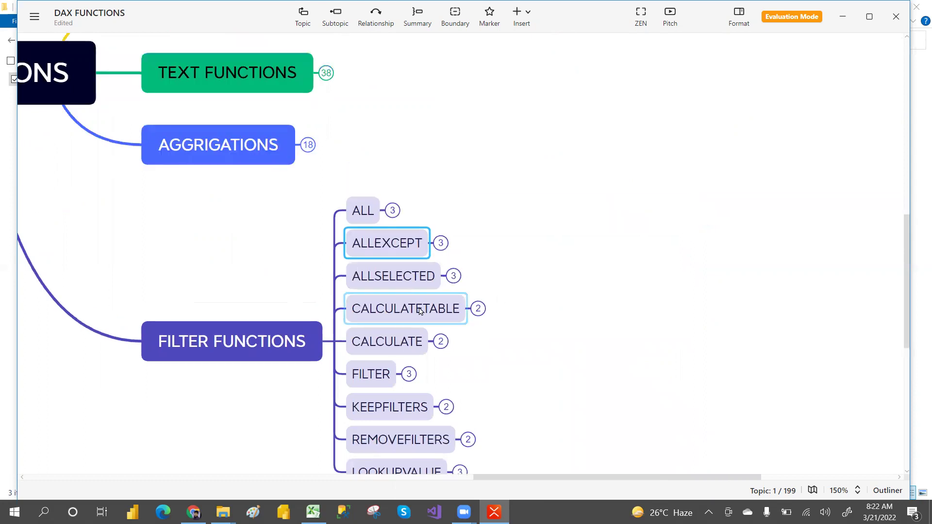
{"action": "left_click_drag", "start_coordinate": [492, 480], "coordinate": [384, 476]}
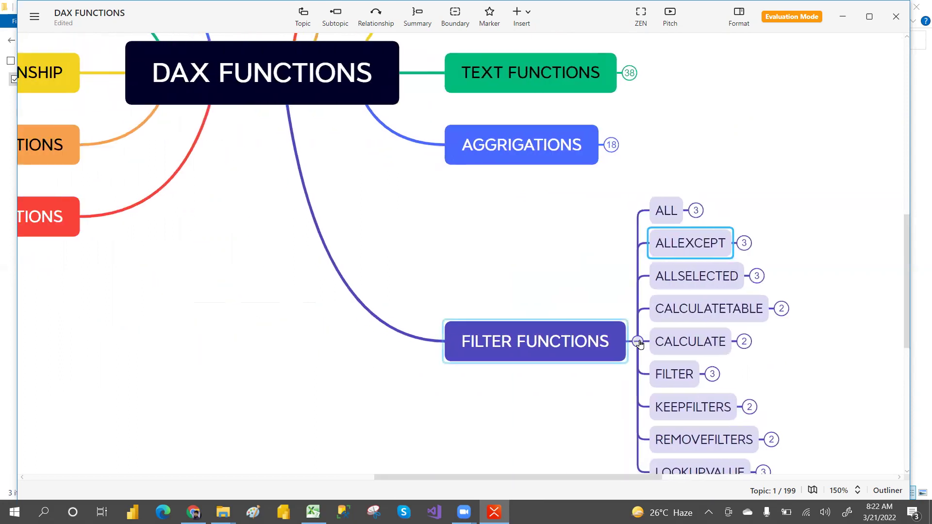
{"action": "left_click", "coordinate": [639, 341]}
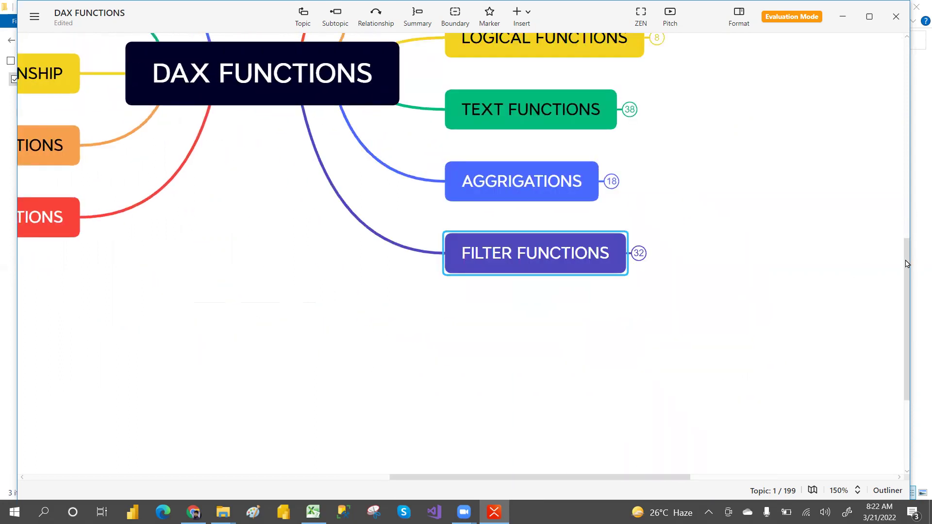
{"action": "left_click_drag", "start_coordinate": [907, 266], "coordinate": [904, 195]}
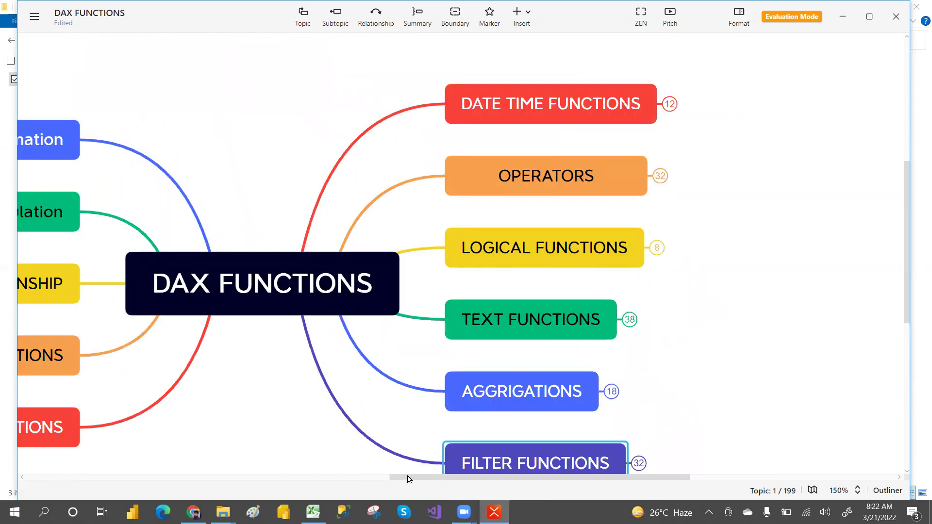
{"action": "left_click_drag", "start_coordinate": [408, 477], "coordinate": [336, 488]}
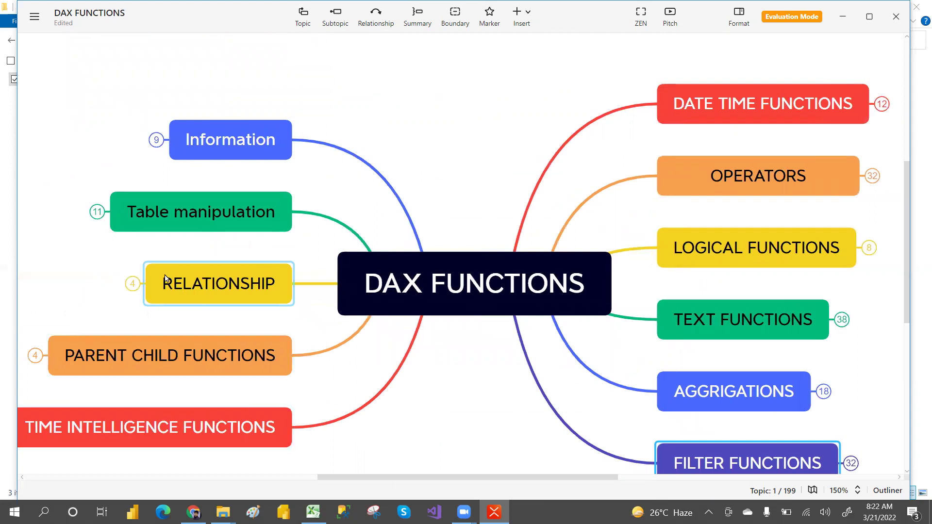
{"action": "left_click", "coordinate": [133, 284]}
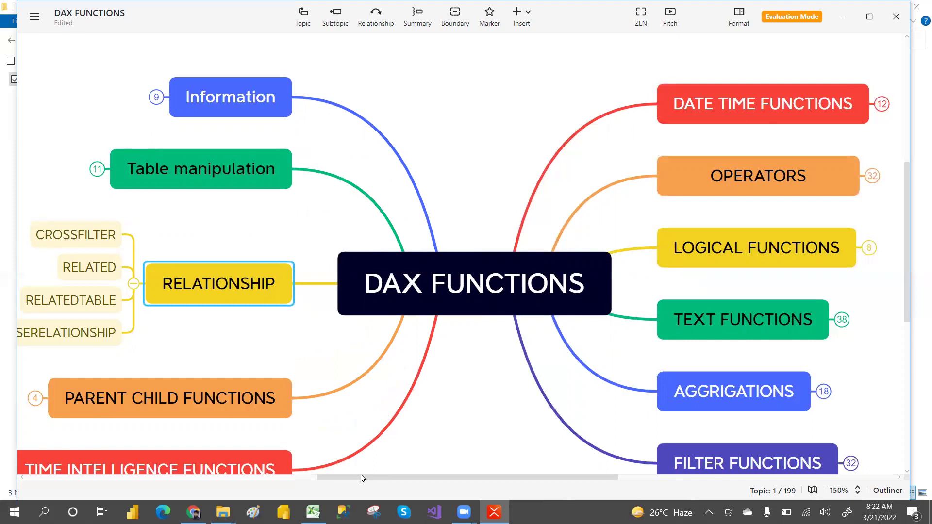
{"action": "left_click_drag", "start_coordinate": [361, 478], "coordinate": [298, 478]}
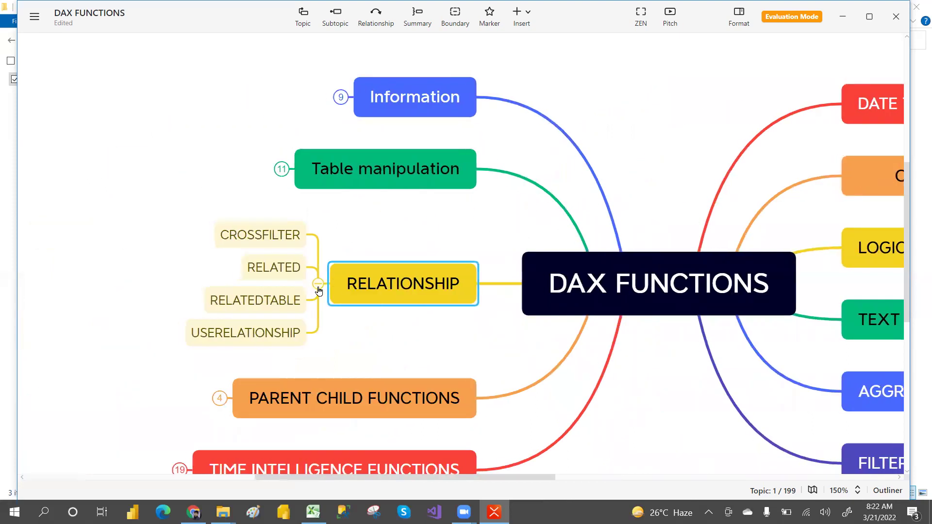
{"action": "left_click", "coordinate": [318, 286]}
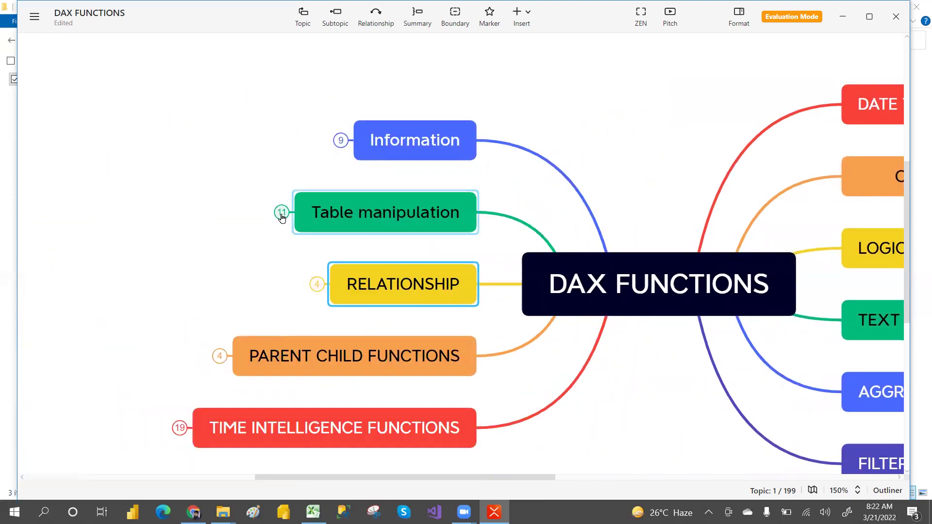
Append TABLE to the CALCULATED subtopic under Table manipulation, making CALCULATEDTABLE, then refold the branch
{"action": "left_click", "coordinate": [281, 213]}
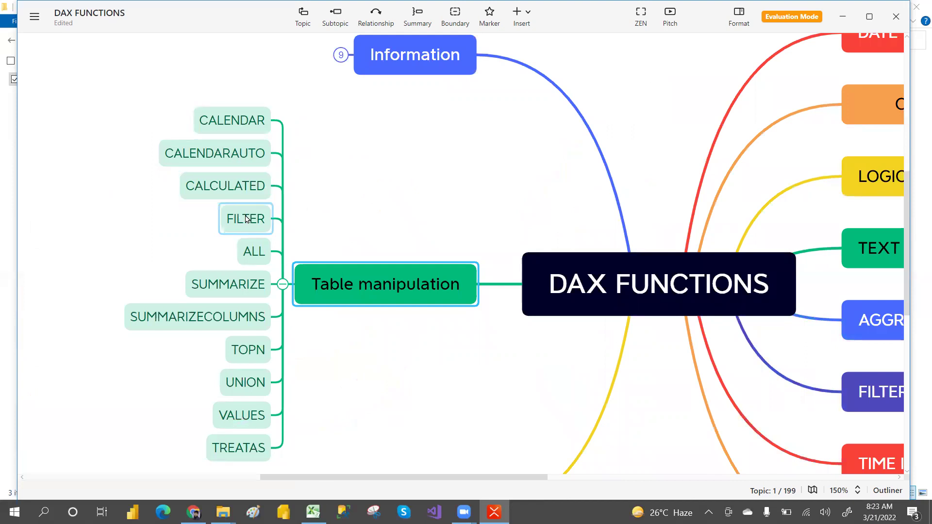
{"action": "double_click", "coordinate": [262, 186]}
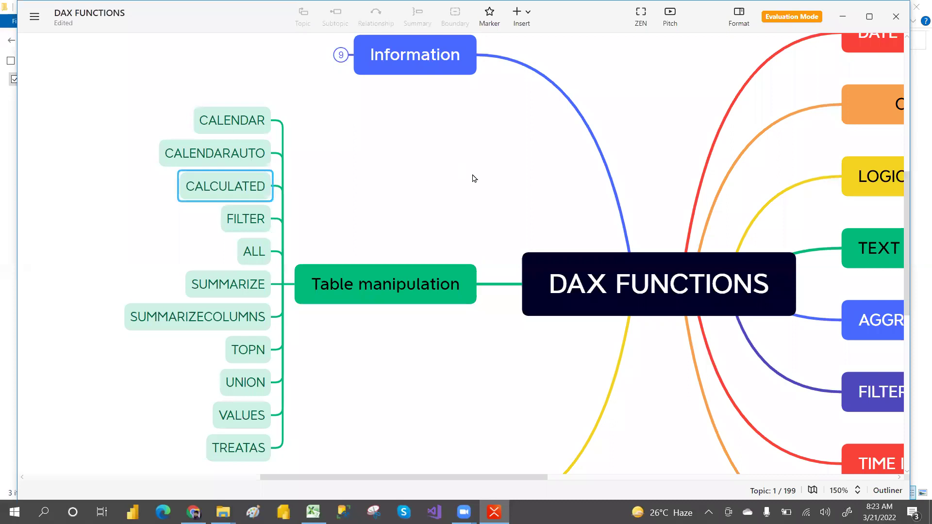
{"action": "type", "text": "TABLE"}
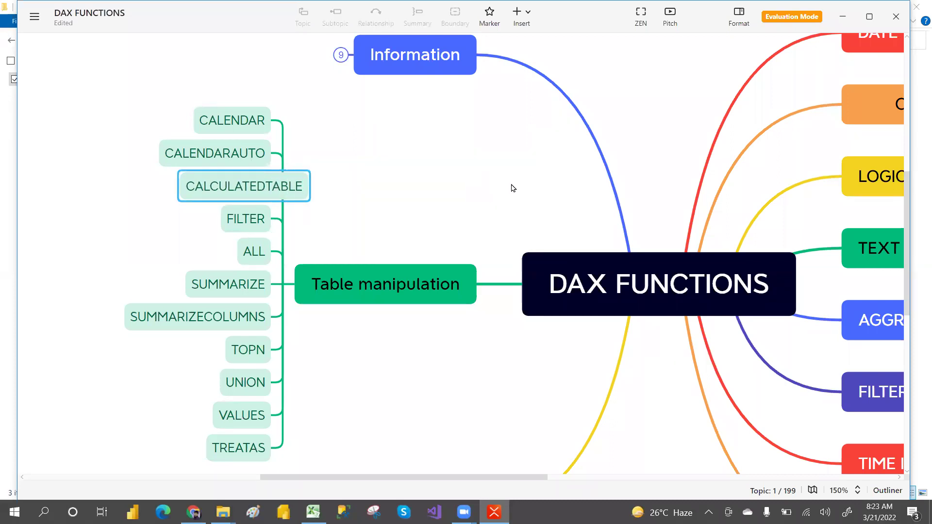
{"action": "left_click", "coordinate": [514, 188]}
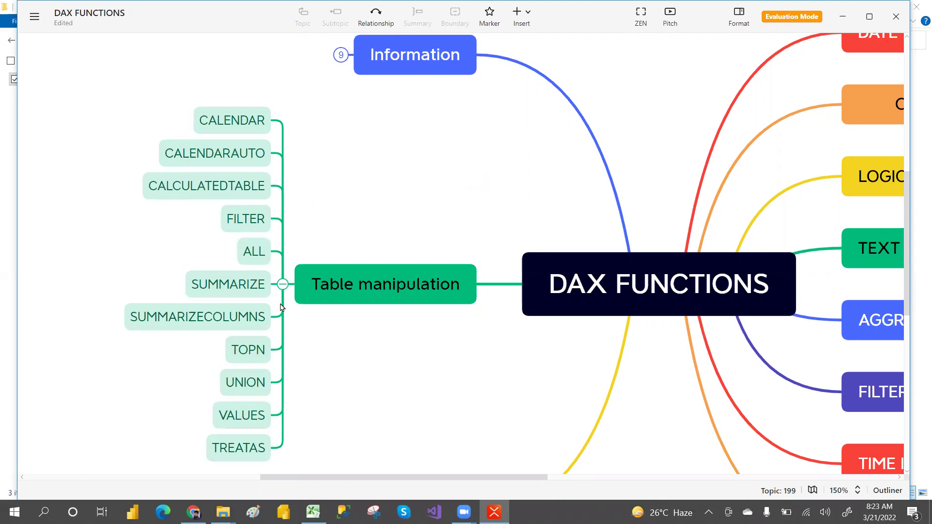
{"action": "left_click", "coordinate": [282, 284]}
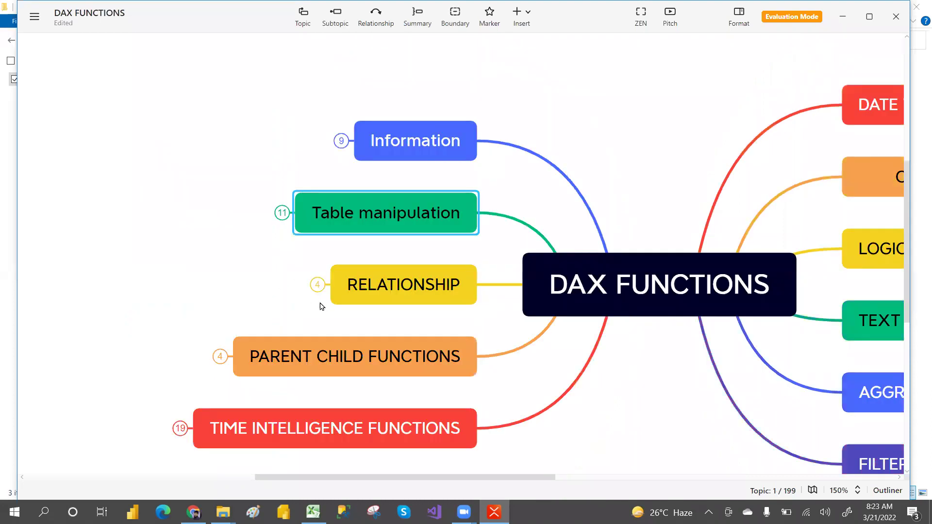
{"action": "left_click", "coordinate": [341, 141]}
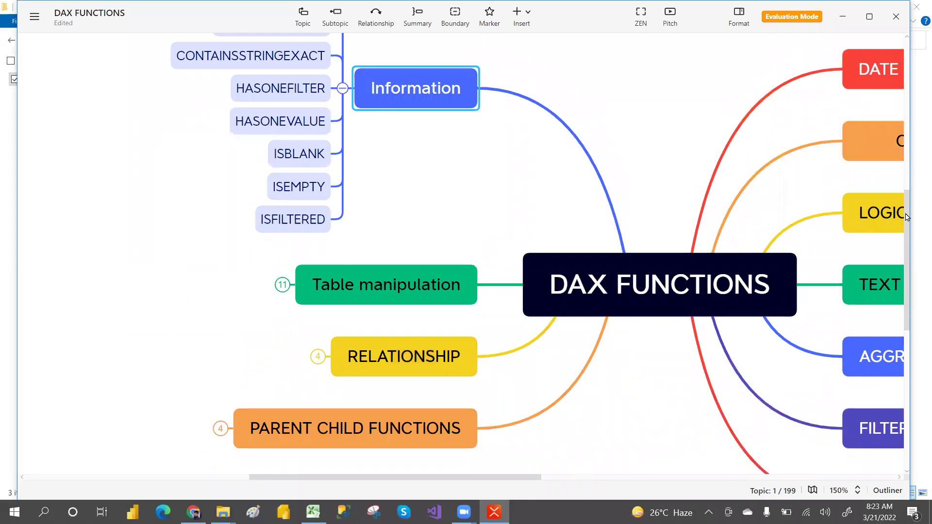
{"action": "left_click_drag", "start_coordinate": [907, 217], "coordinate": [907, 149]}
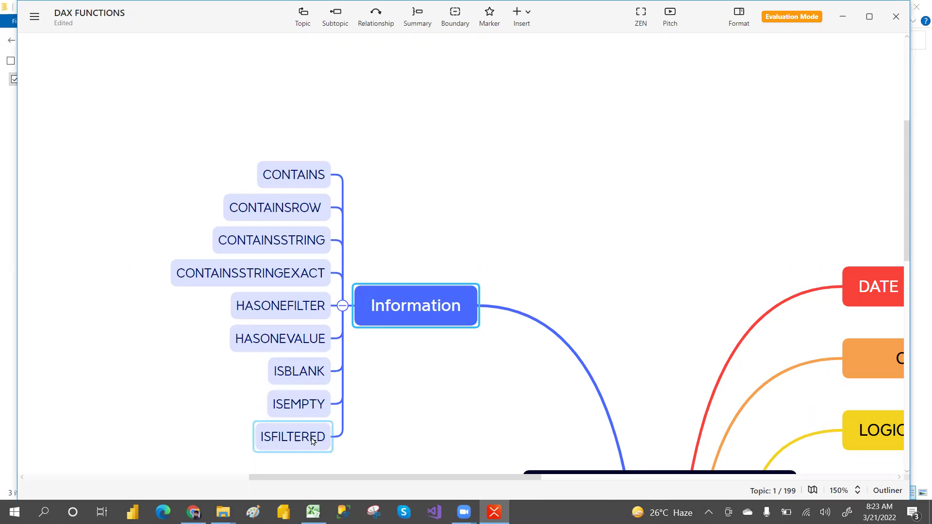
{"action": "left_click", "coordinate": [340, 305]}
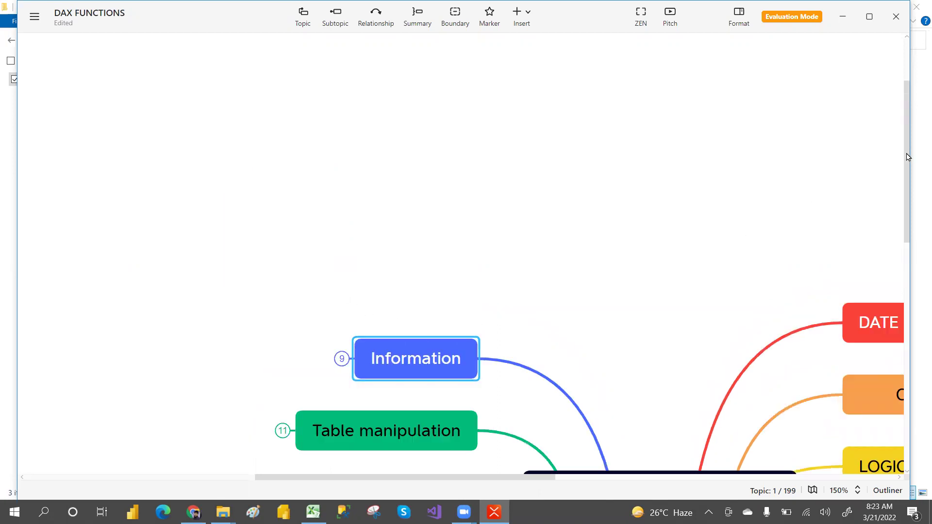
{"action": "scroll", "coordinate": [910, 211], "scroll_direction": "down", "scroll_amount": 1}
{"action": "scroll", "coordinate": [910, 211], "scroll_direction": "down", "scroll_amount": 6}
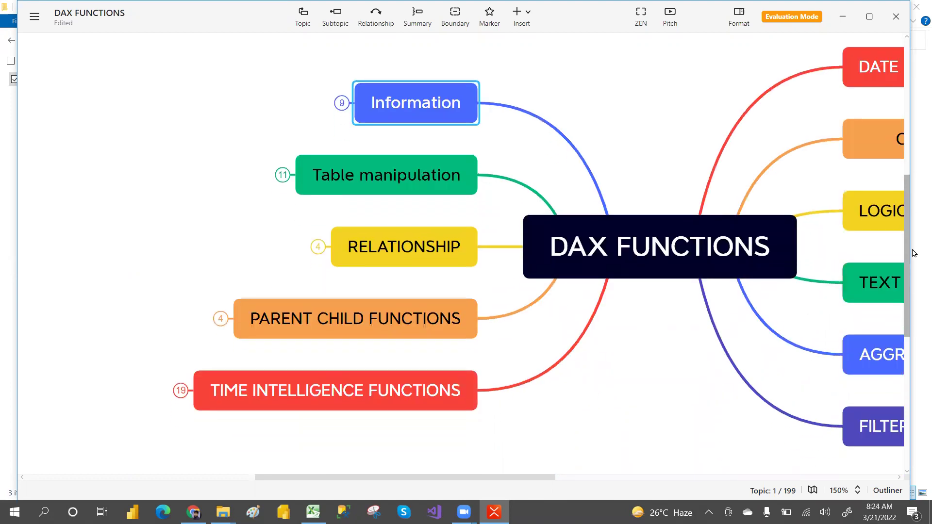
{"action": "left_click", "coordinate": [221, 320]}
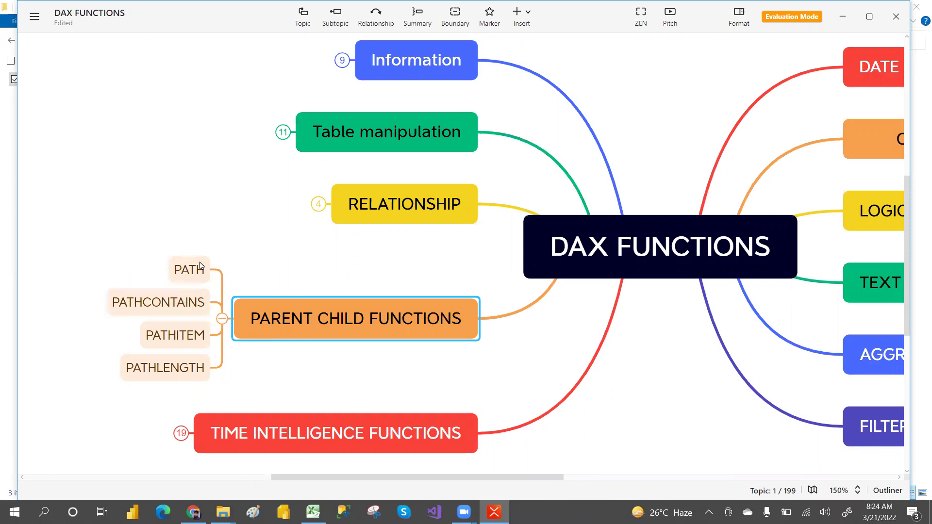
{"action": "left_click", "coordinate": [222, 320]}
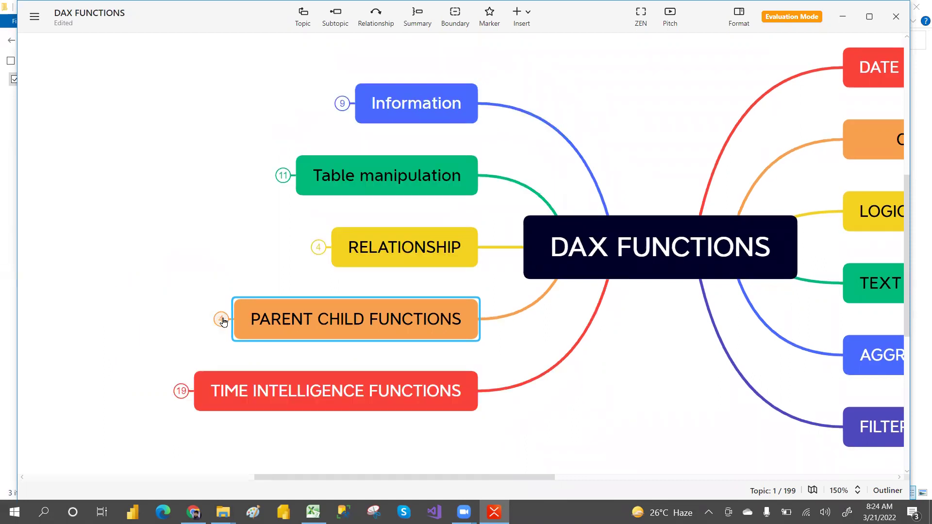
{"action": "left_click", "coordinate": [181, 393]}
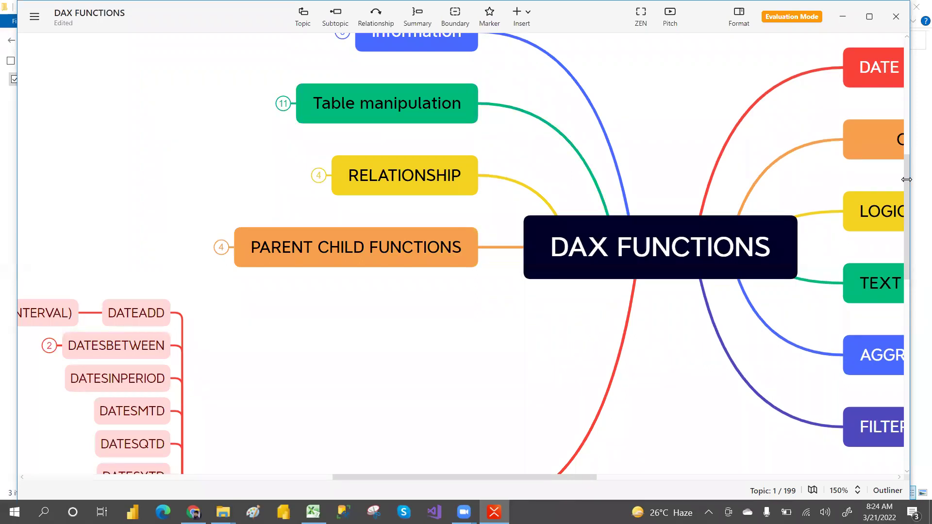
{"action": "scroll", "coordinate": [907, 180], "scroll_direction": "down", "scroll_amount": 3}
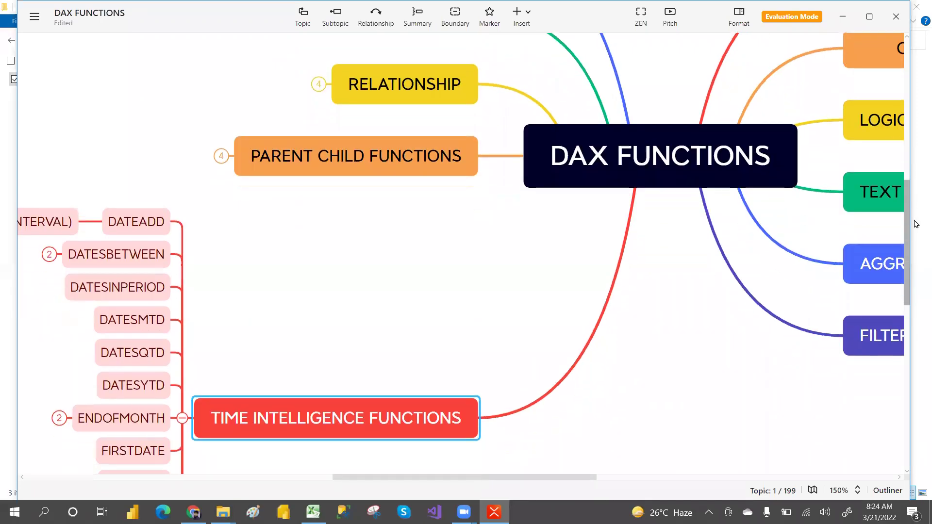
{"action": "scroll", "coordinate": [916, 224], "scroll_direction": "down", "scroll_amount": 4}
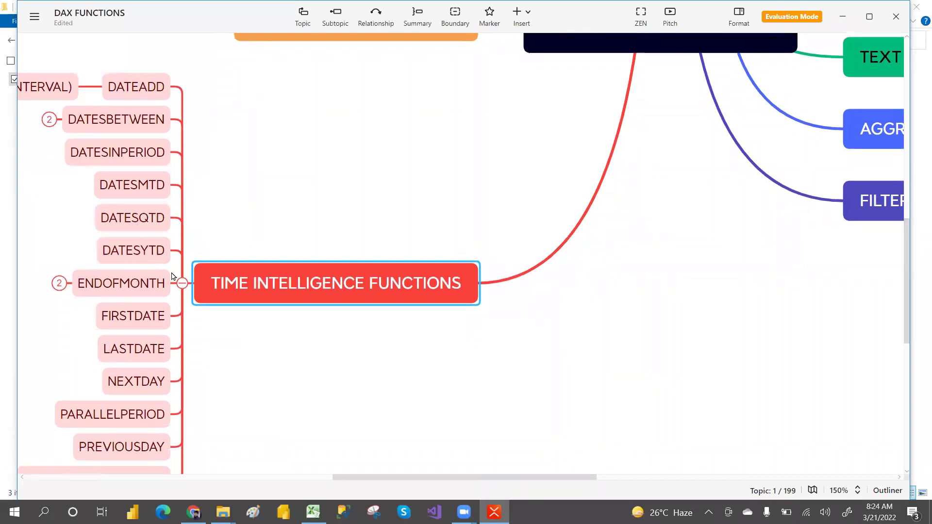
{"action": "left_click", "coordinate": [181, 284]}
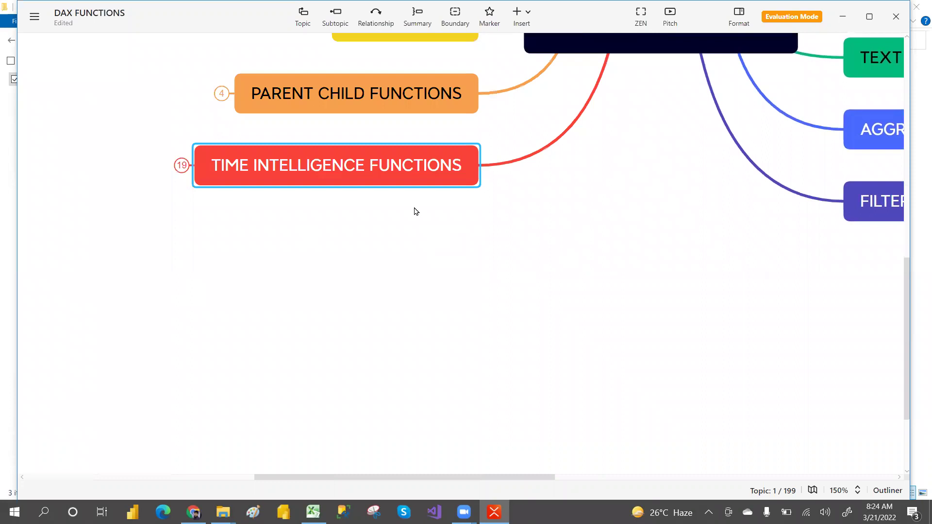
{"action": "left_click_drag", "start_coordinate": [461, 479], "coordinate": [547, 479]}
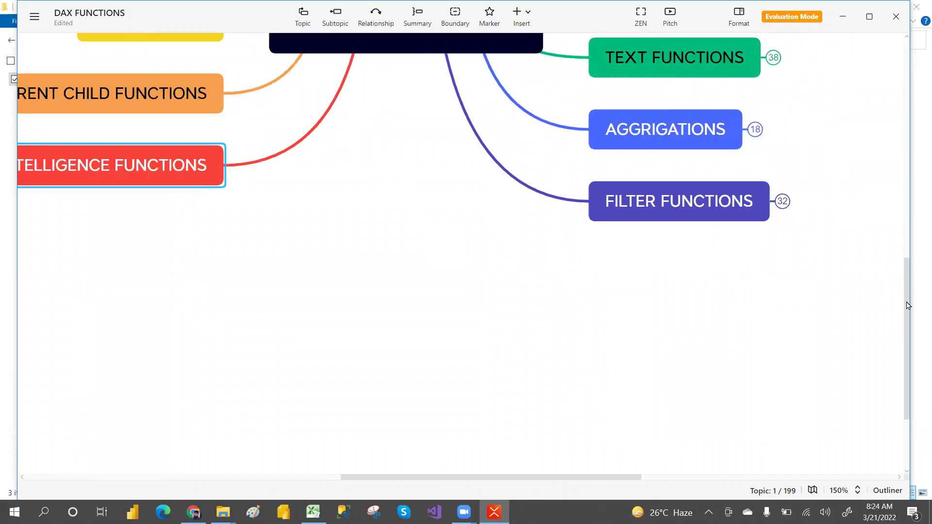
{"action": "left_click_drag", "start_coordinate": [908, 294], "coordinate": [902, 227]}
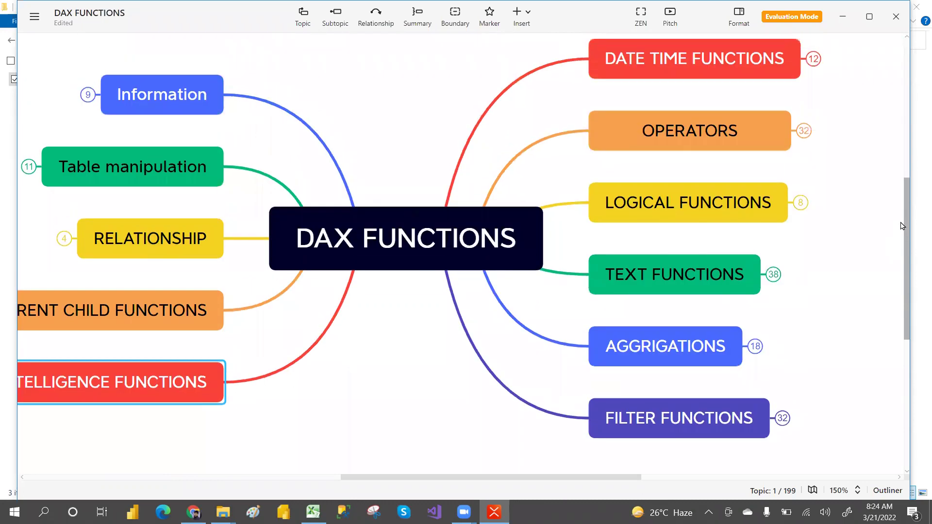
{"action": "left_click_drag", "start_coordinate": [510, 479], "coordinate": [485, 482]}
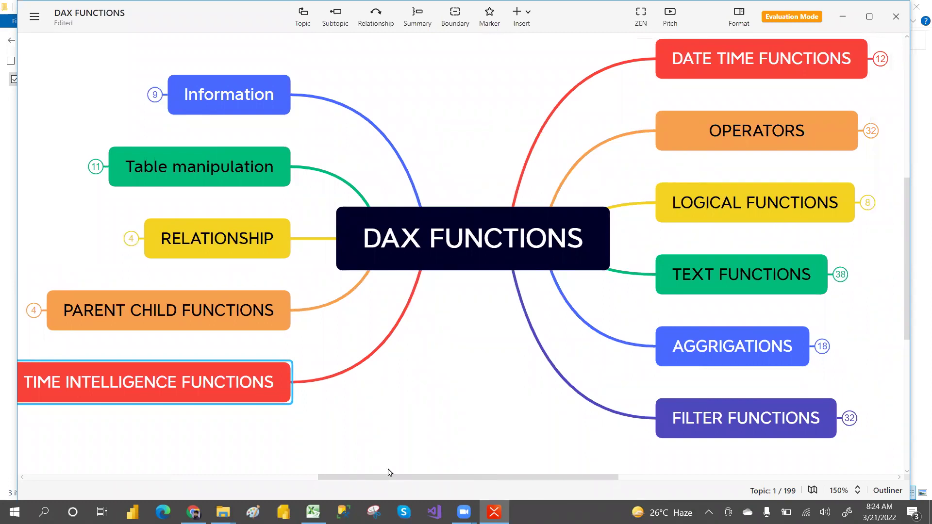
{"action": "left_click_drag", "start_coordinate": [208, 393], "coordinate": [228, 395]}
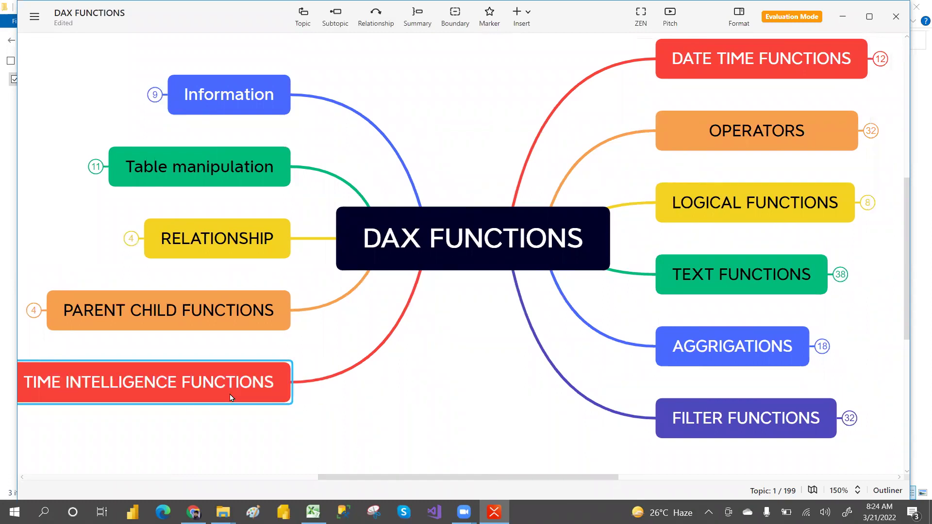